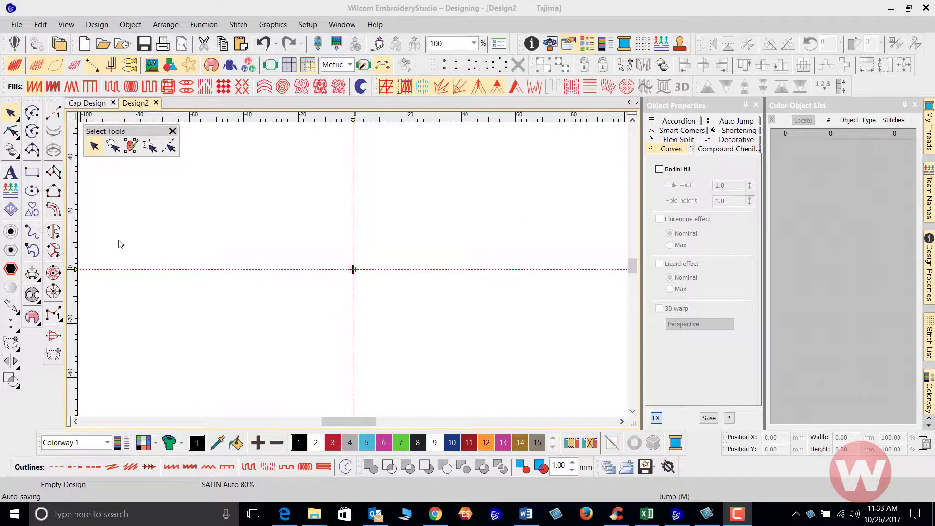
Pick the Ellipse/Circle tool from the left toolbox so the empty Design2 is ready for a circle.
click(32, 193)
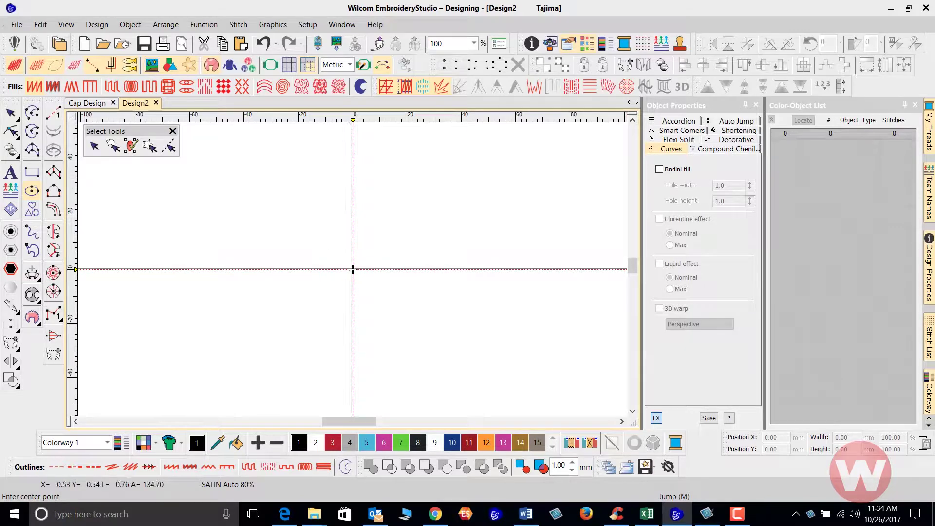
Draw a circle centred on the design origin, creating a 9018-stitch filled object.
click(353, 269)
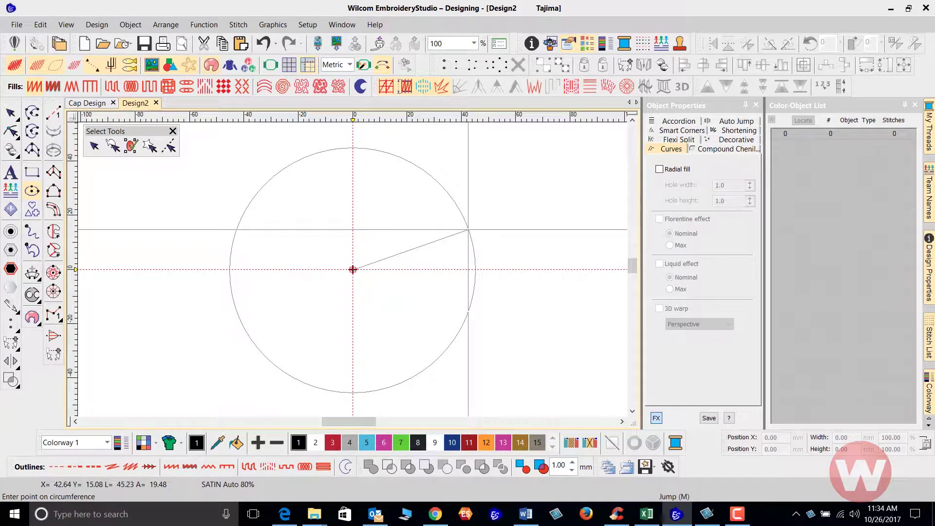
click(469, 229)
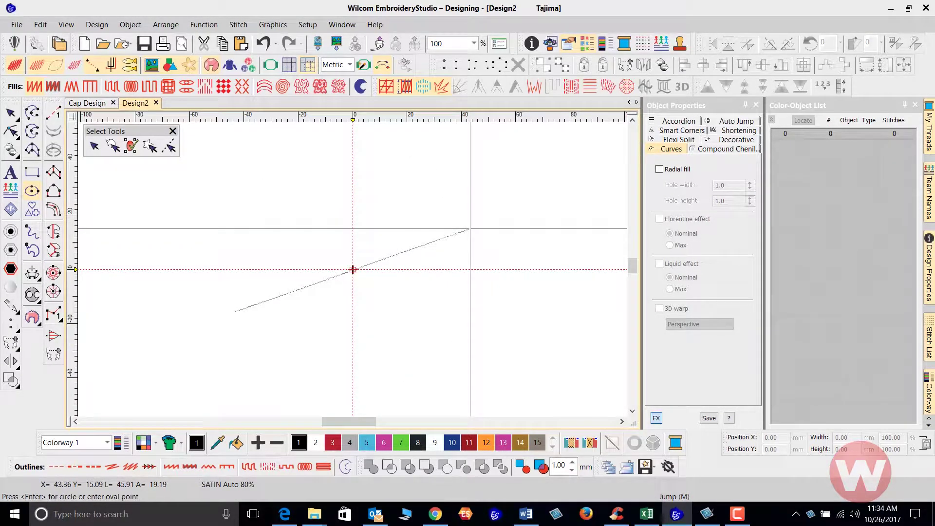
key(Return)
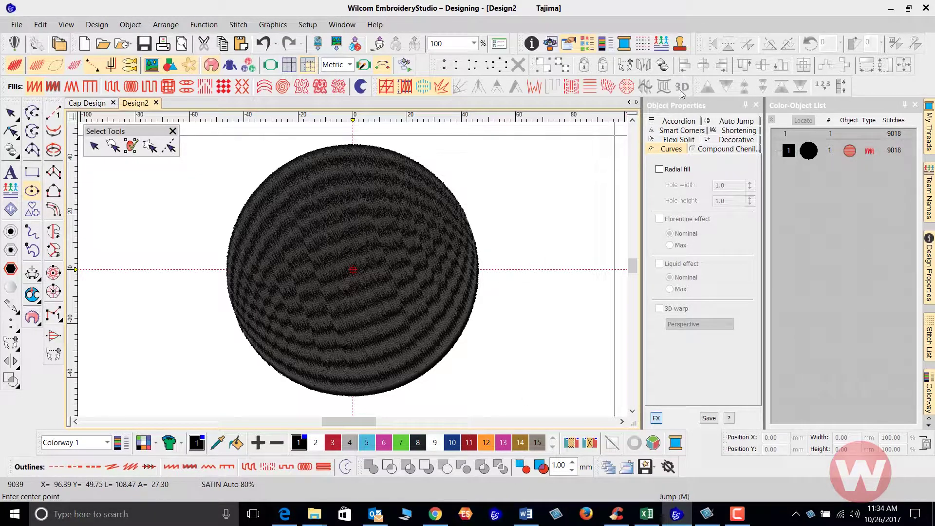
Select the circle and change its fill to a 4.00 mm Kite01 motif fill.
click(10, 113)
click(273, 217)
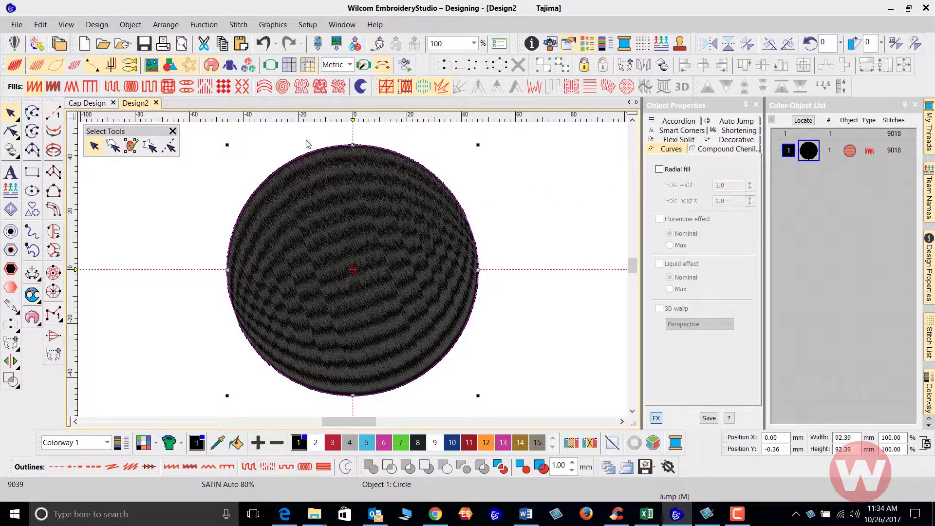
click(224, 87)
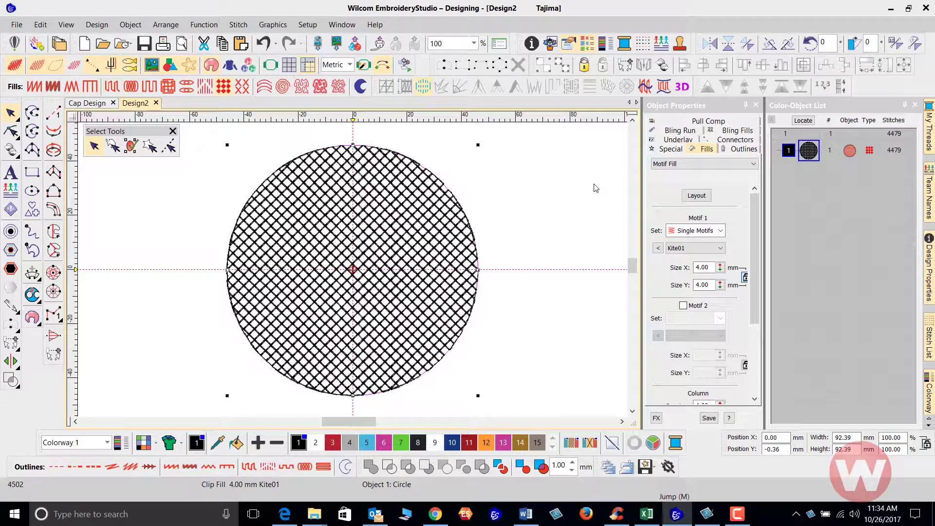
Turn on 3D warp for the circle's fill, trying Globe In and Perspective before choosing Globe Out.
click(684, 89)
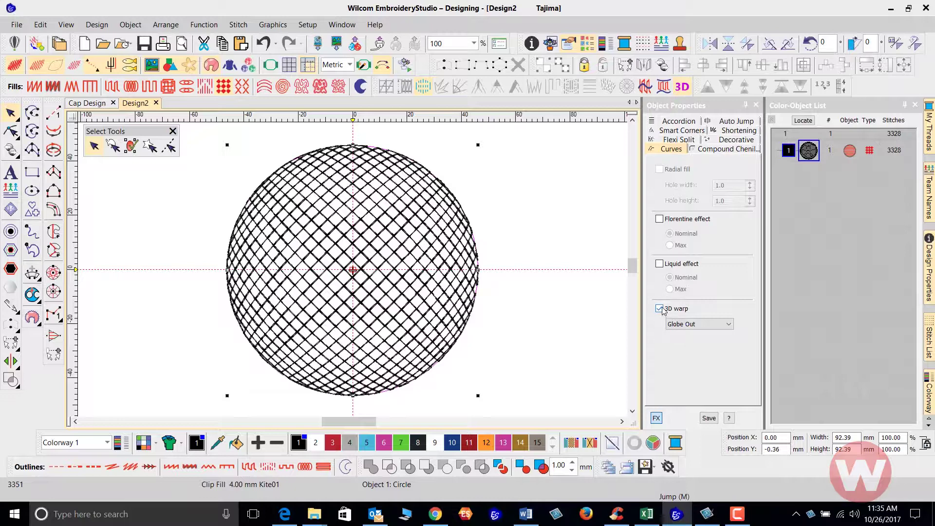
click(730, 325)
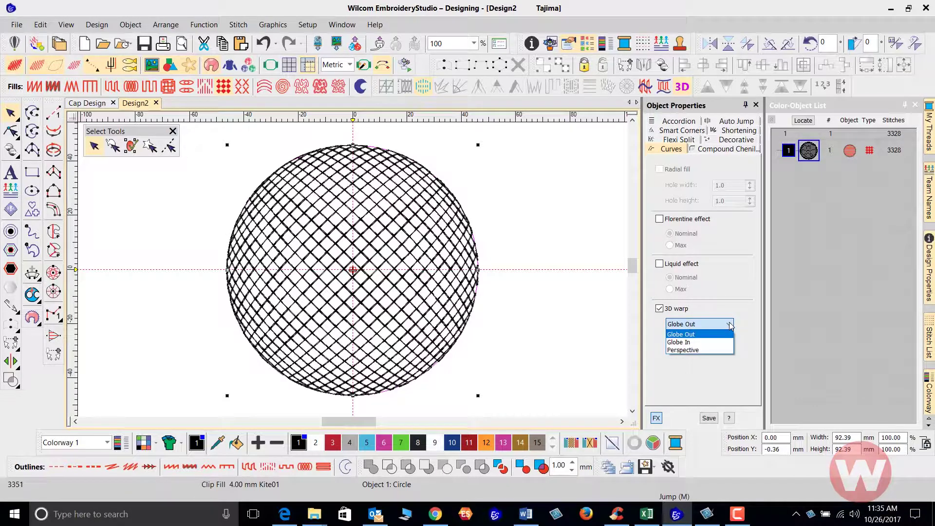
click(699, 342)
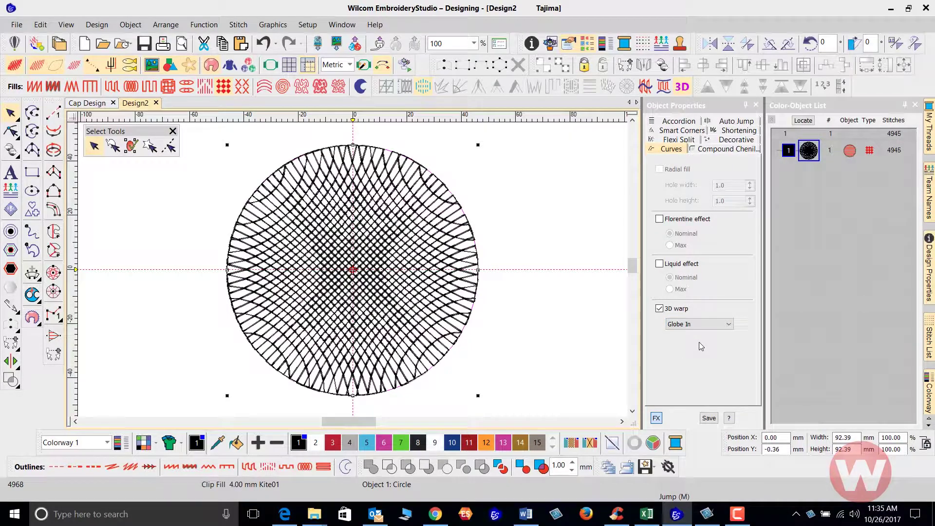
click(724, 324)
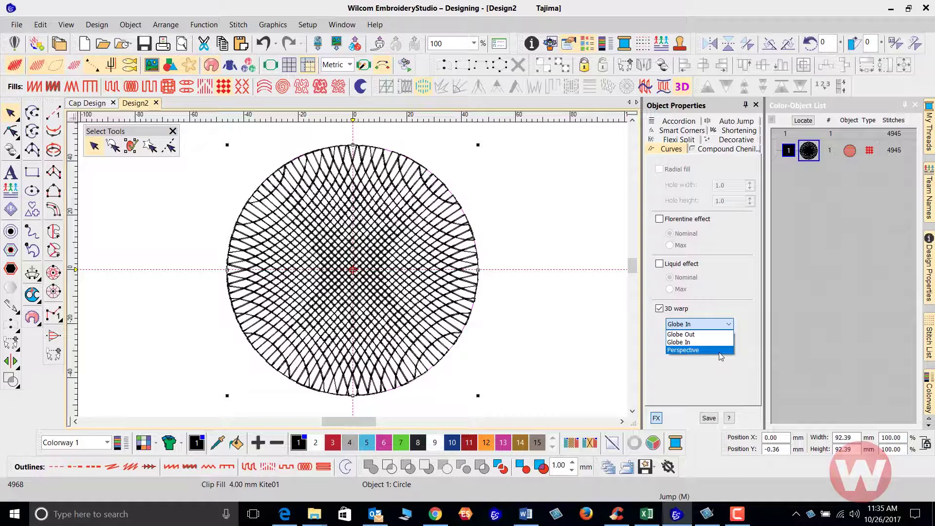
click(717, 351)
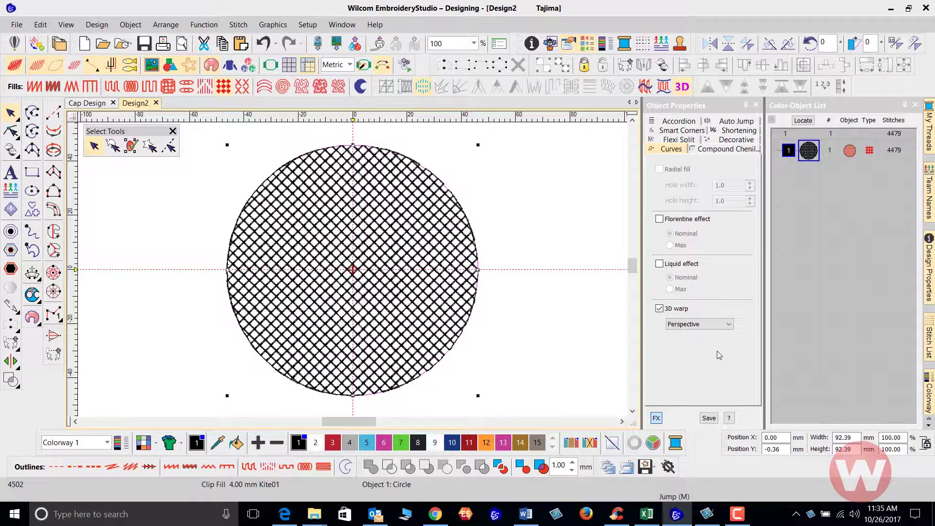
click(728, 325)
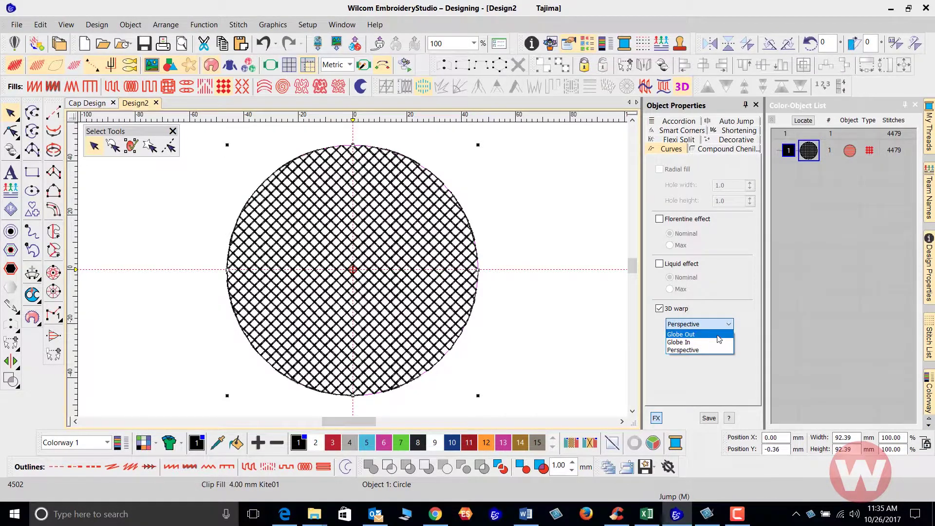
click(719, 335)
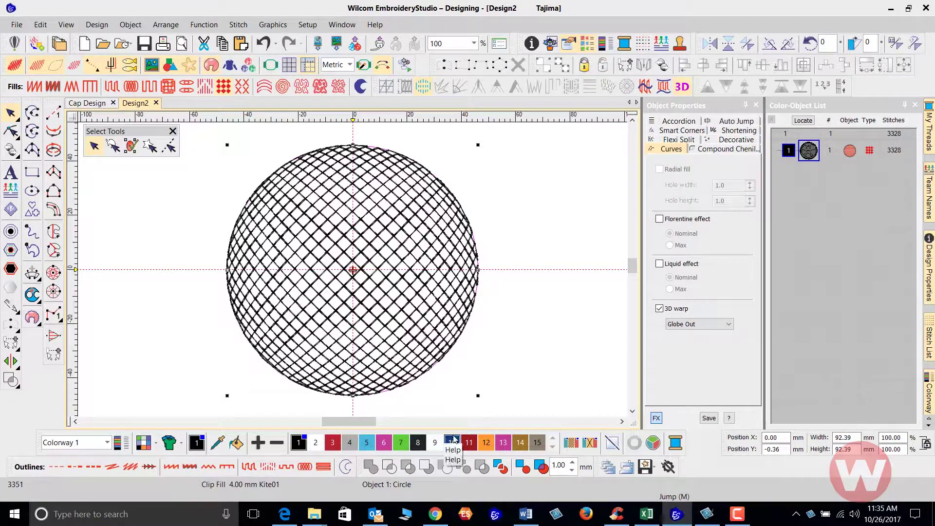
Recolour the fill to orange colour 12 and add a Satin Column C simple offset ring.
click(485, 442)
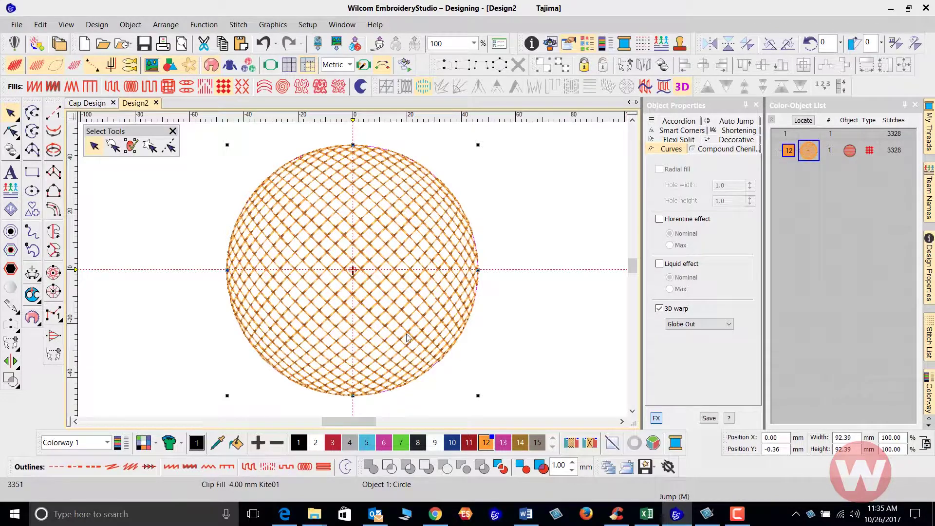
click(10, 231)
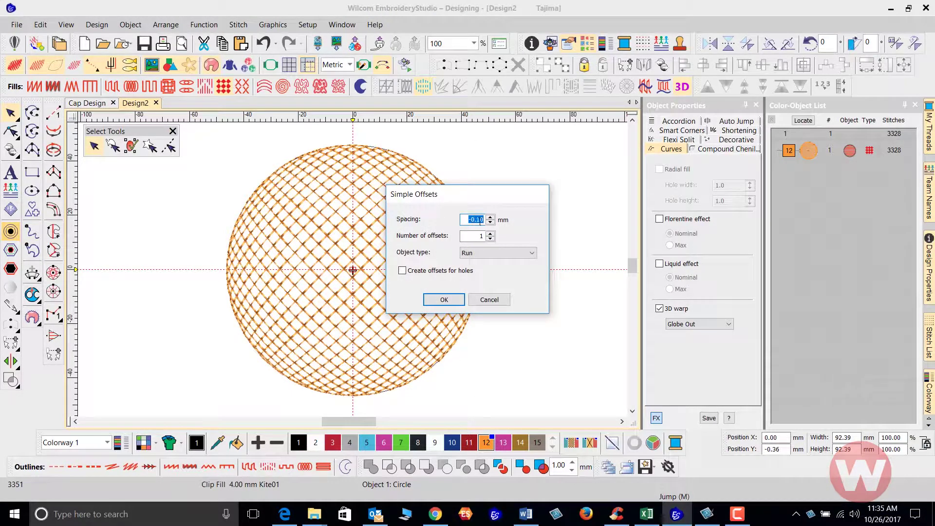
click(530, 253)
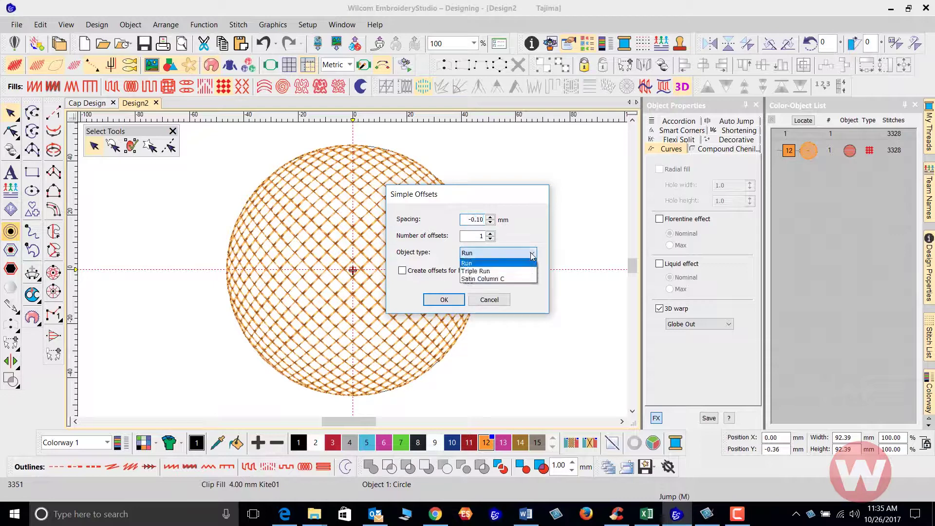
click(522, 279)
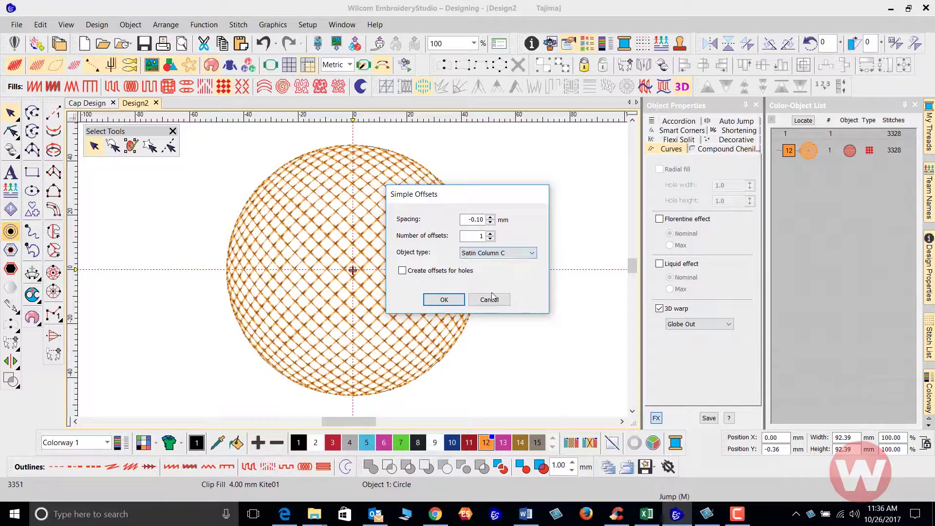
click(445, 299)
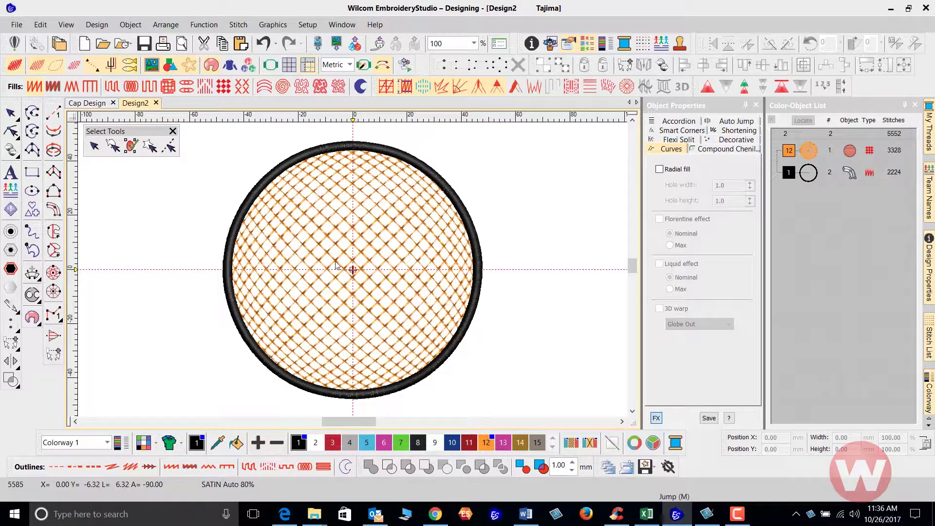
Duplicate the motif-filled circle with Ctrl+D and move the copy before the black ring in the Color-Object List.
click(10, 113)
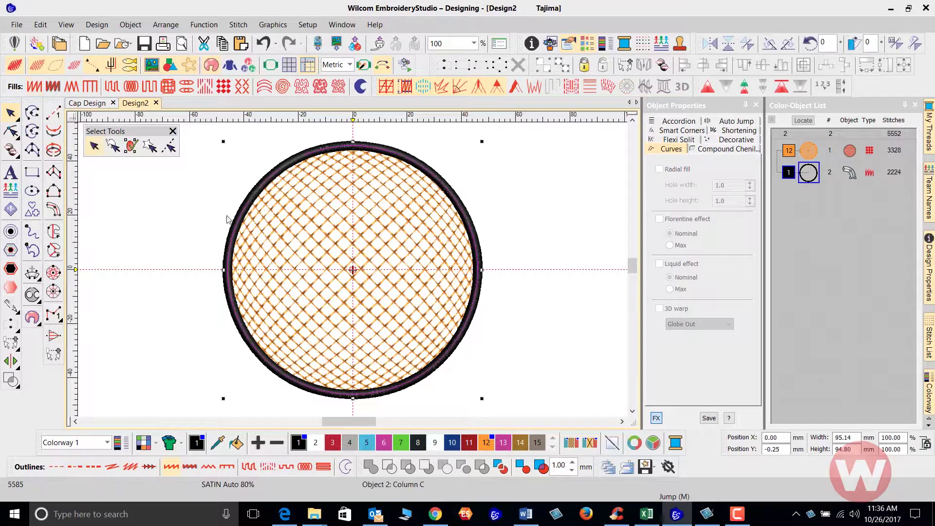
click(529, 192)
click(409, 235)
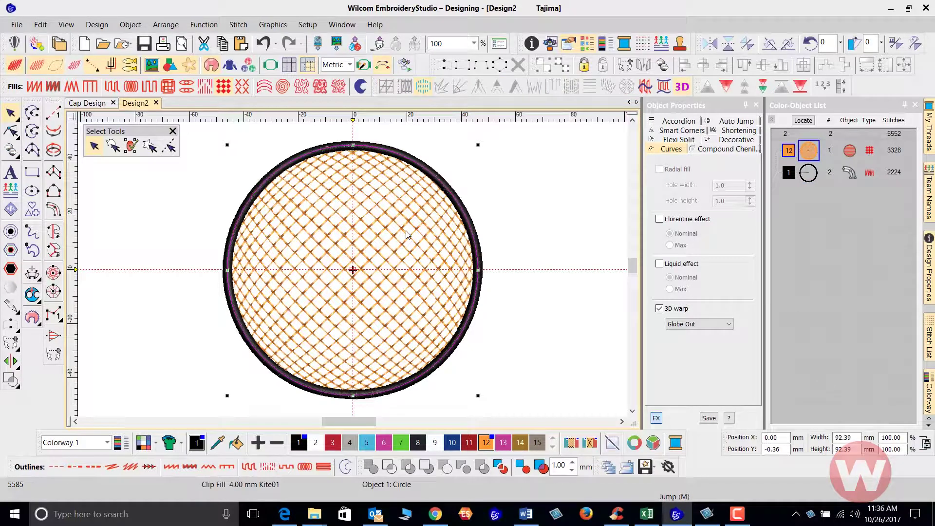
key(ctrl+d)
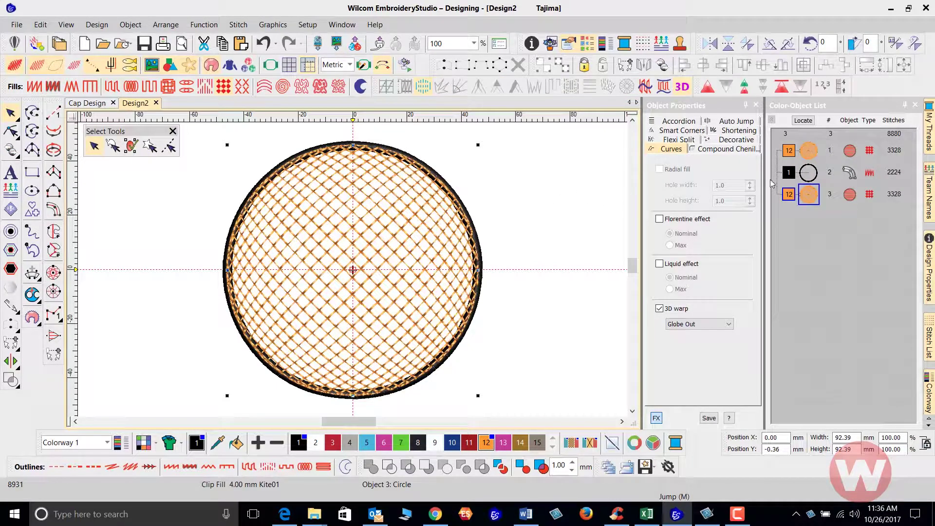
drag(810, 163, 812, 167)
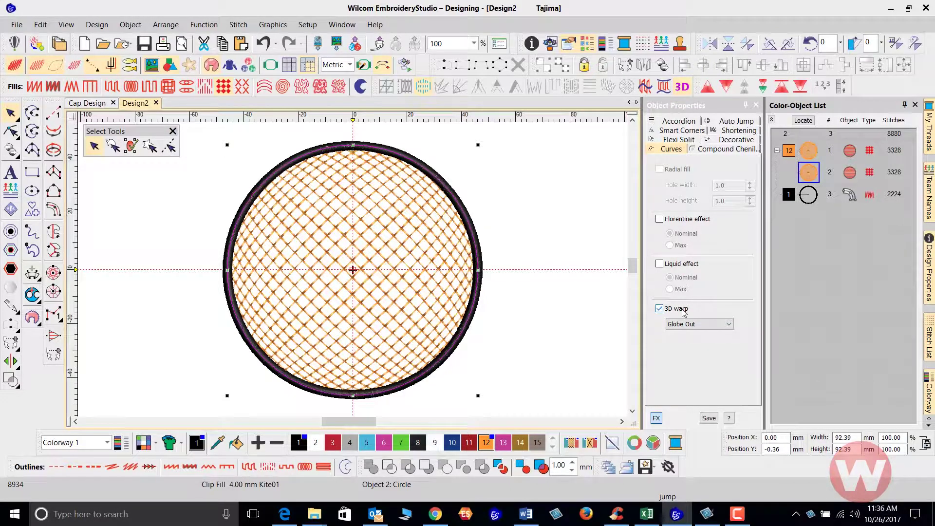
Make the copied circle light blue (colour 5) with 3D warp off and show its Fills settings.
click(726, 325)
click(716, 342)
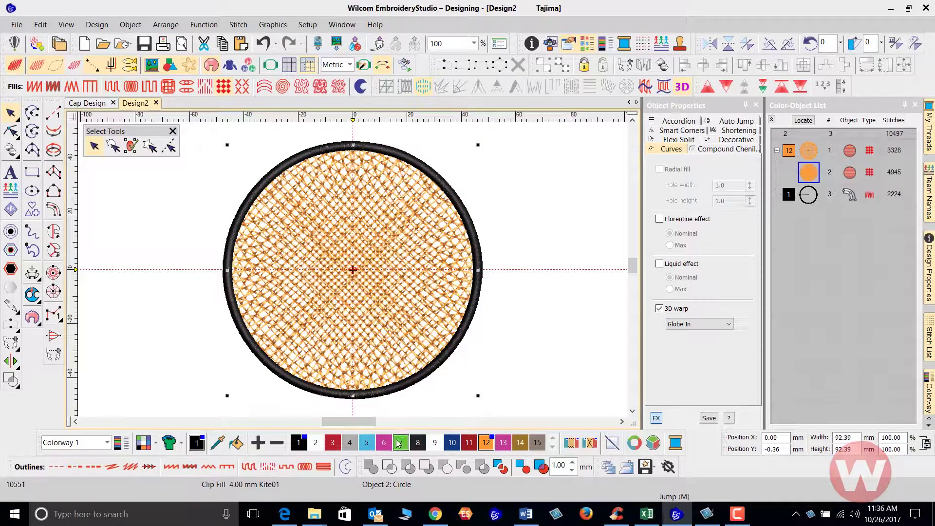
click(367, 443)
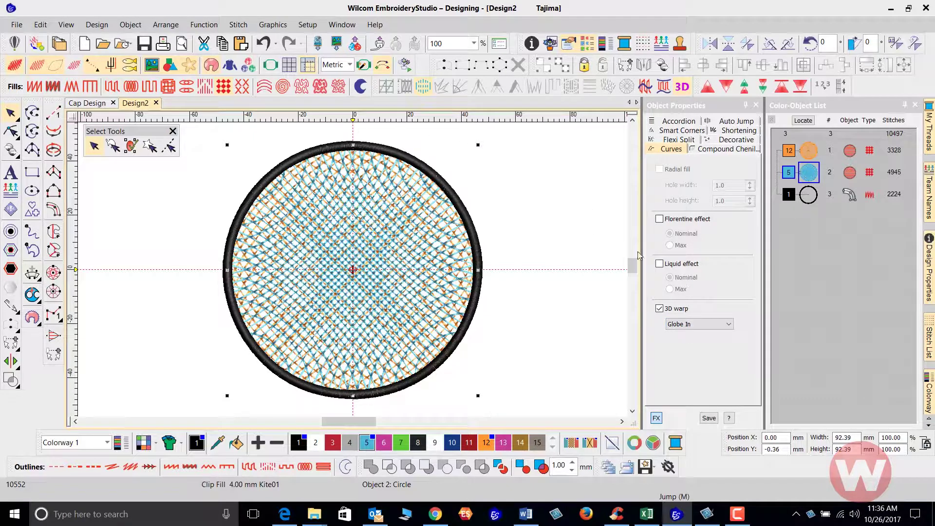
click(684, 88)
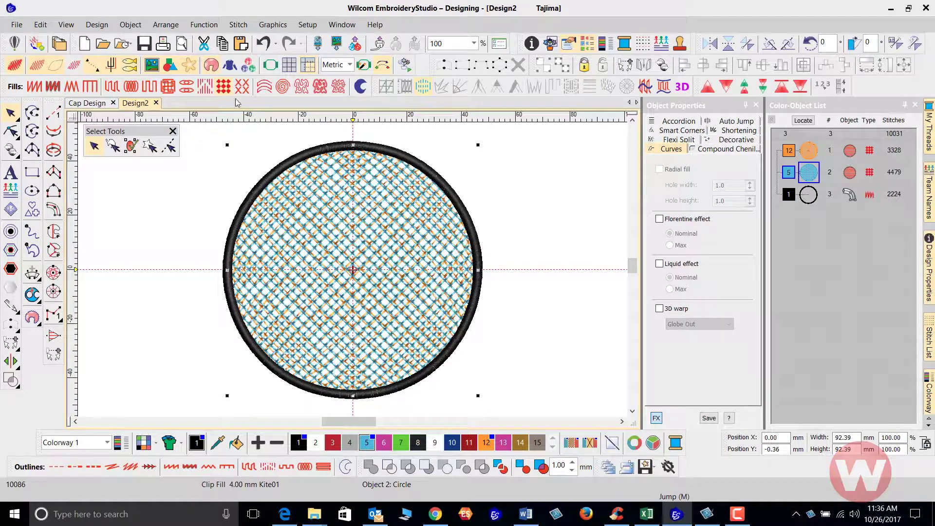
click(224, 88)
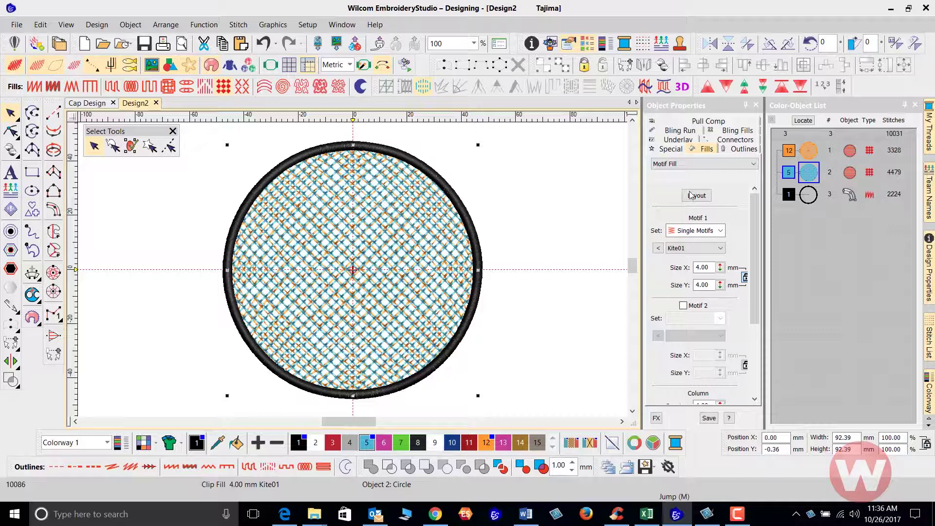
Try the Curve15, Curve16, Curve18 and Kite01 motifs on the blue copy, settling on Curve18.
click(657, 249)
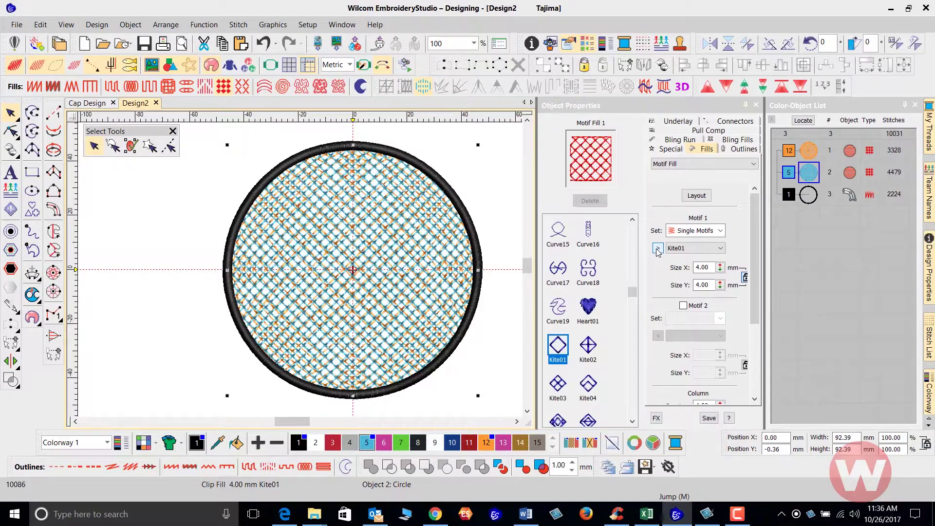
click(557, 233)
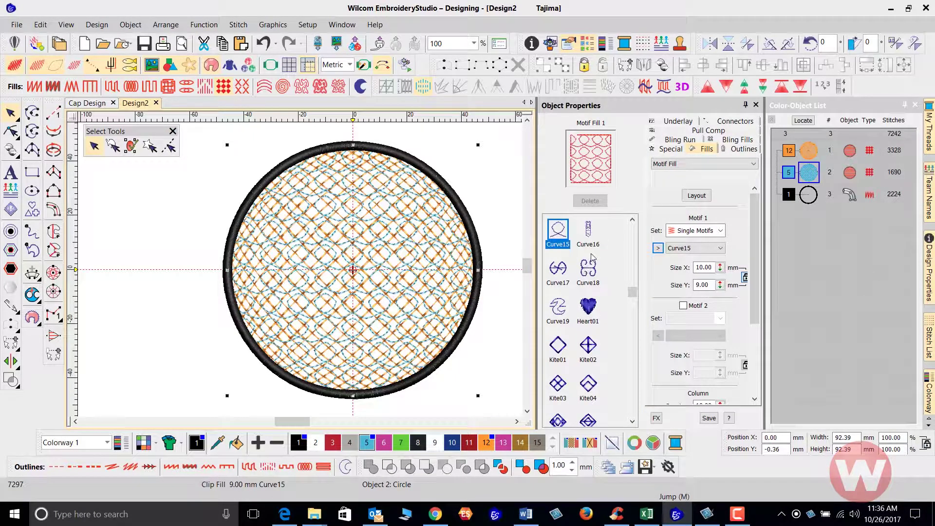
click(590, 238)
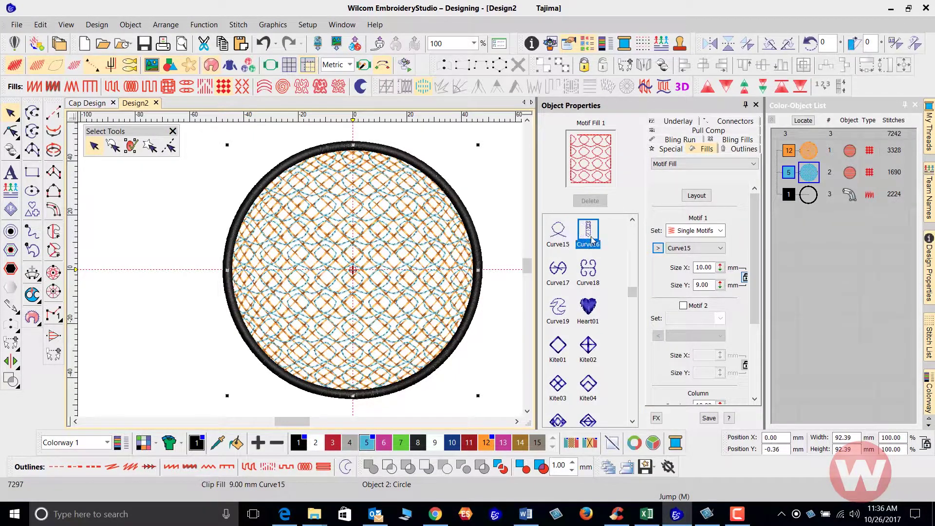
click(588, 269)
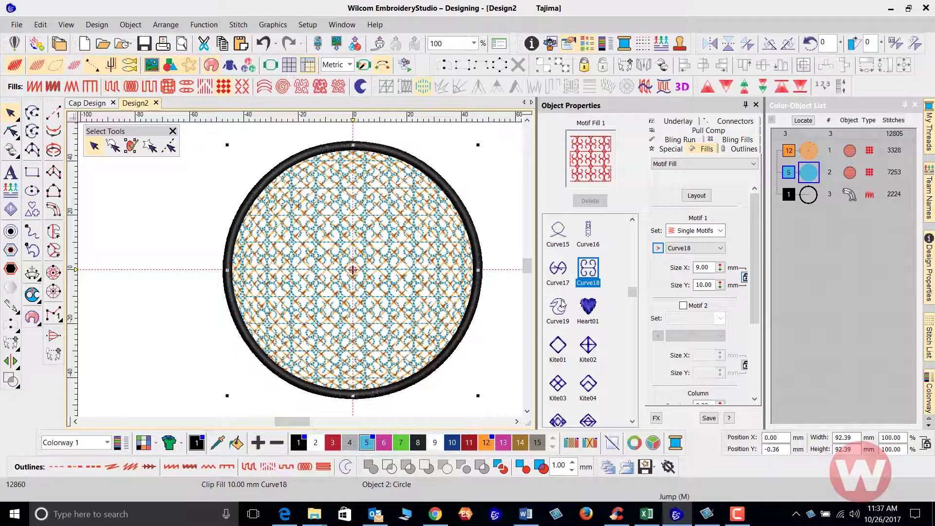
click(560, 352)
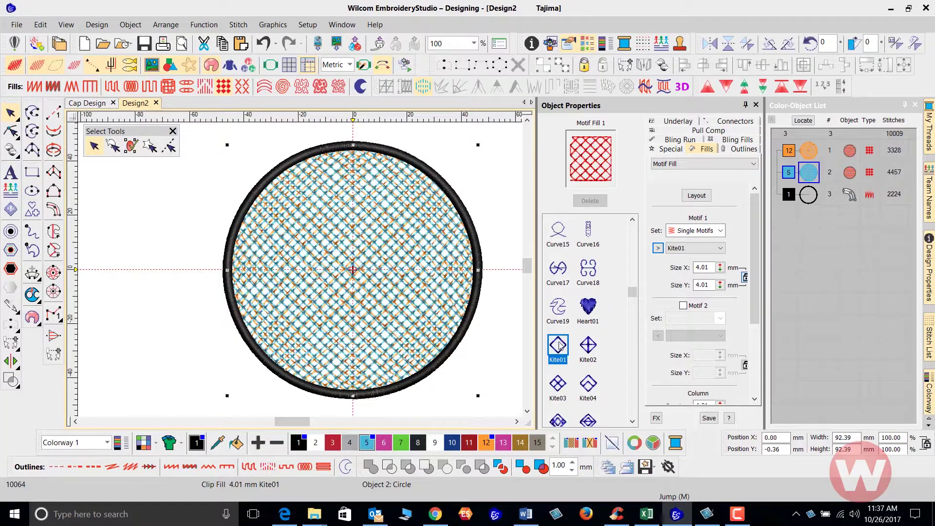
click(588, 268)
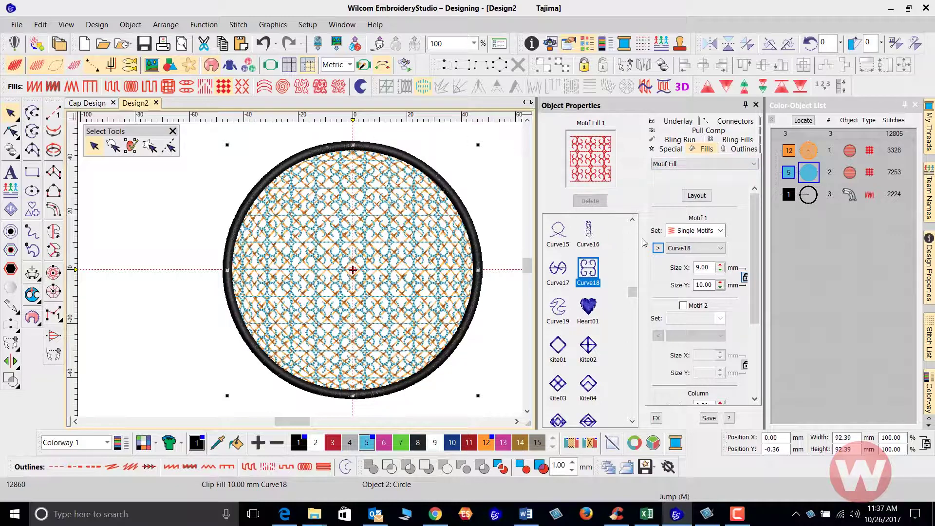
Preview the Lines03, Leaf03 and Lines05 motifs, then apply Lines11 to the blue circle's fill.
click(656, 248)
drag(631, 291, 632, 315)
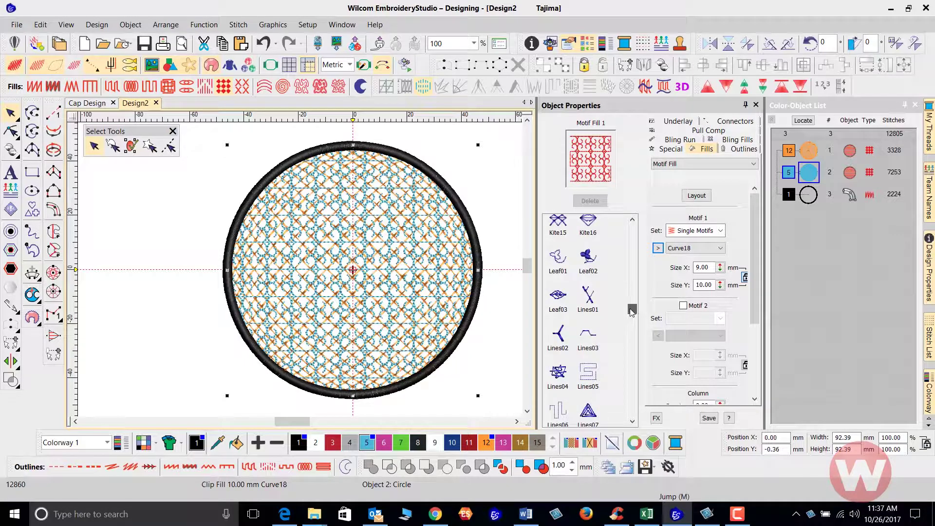
click(588, 335)
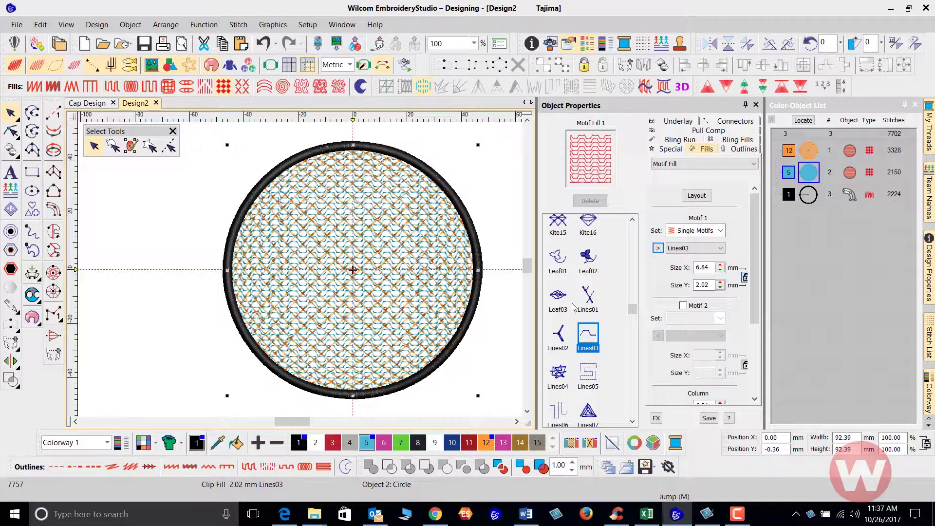
click(557, 296)
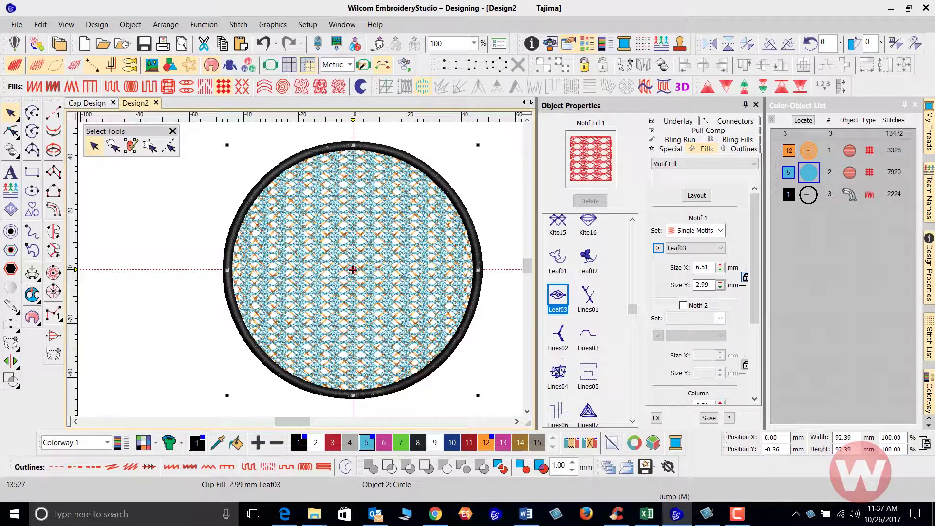
click(588, 372)
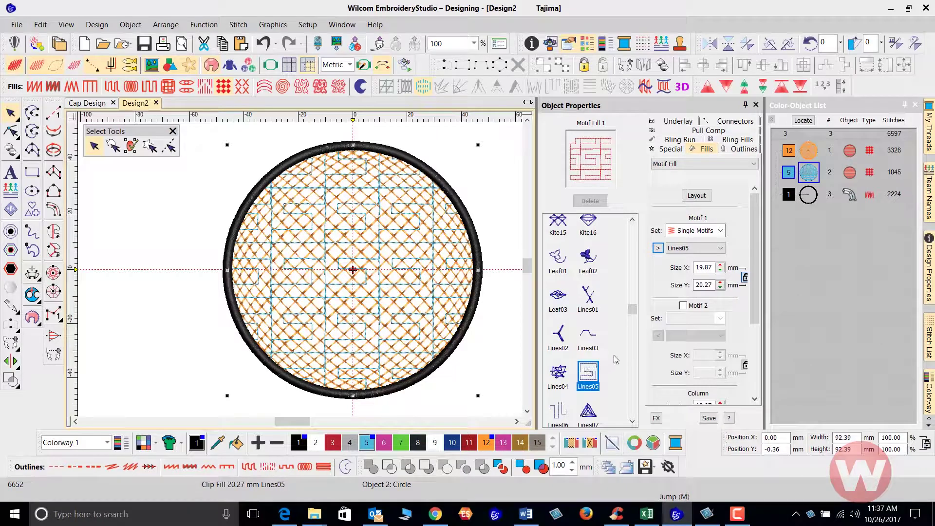
drag(632, 313, 632, 318)
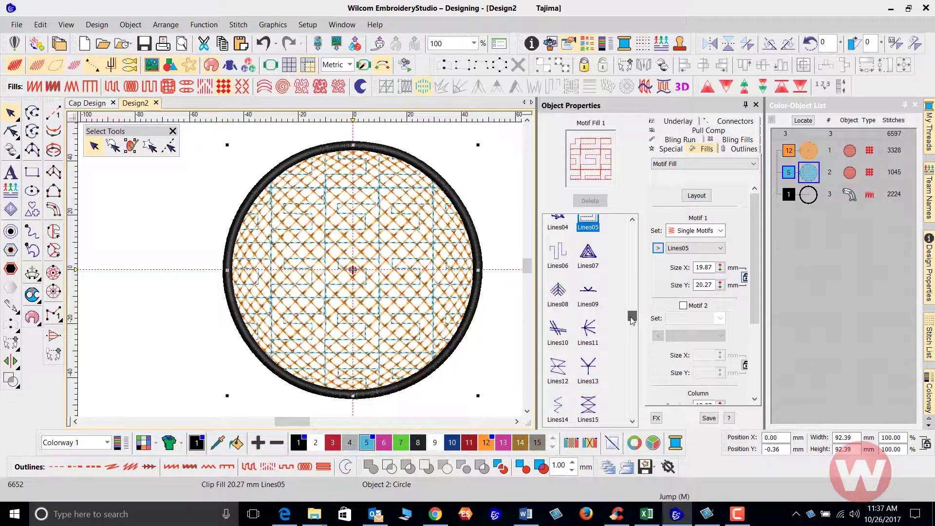
click(587, 330)
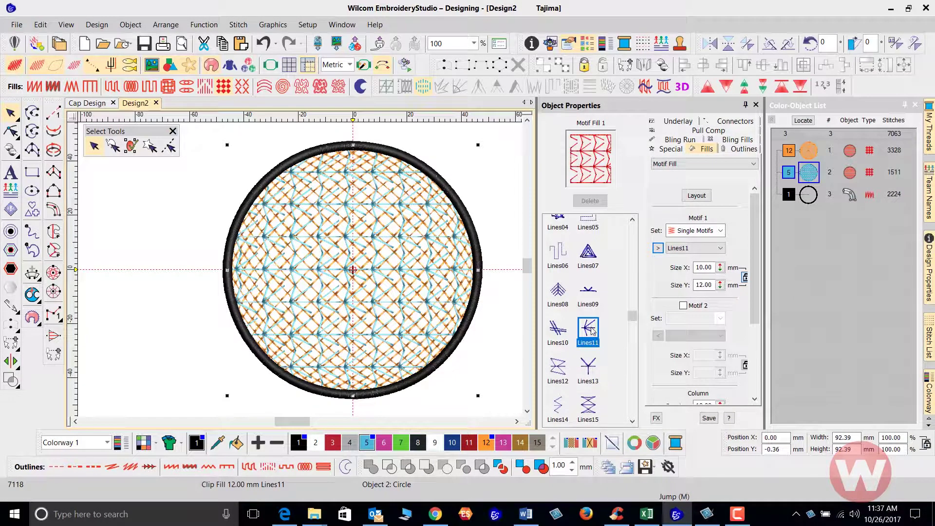